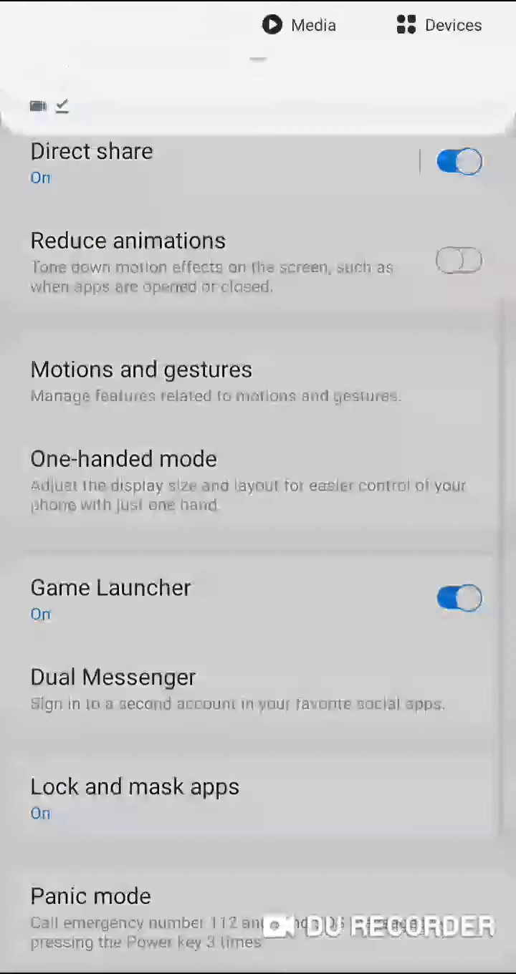
# - In Motions and gestures, review Smart alert twice, then view Palm swipe to capture, switched on
pyautogui.moveTo(257, 215); pyautogui.dragTo(258, 28)
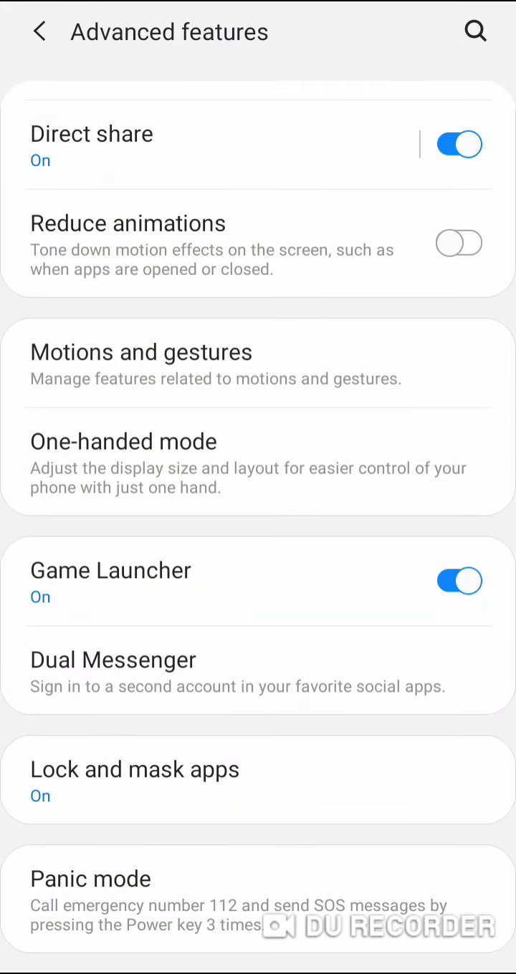
pyautogui.click(214, 363)
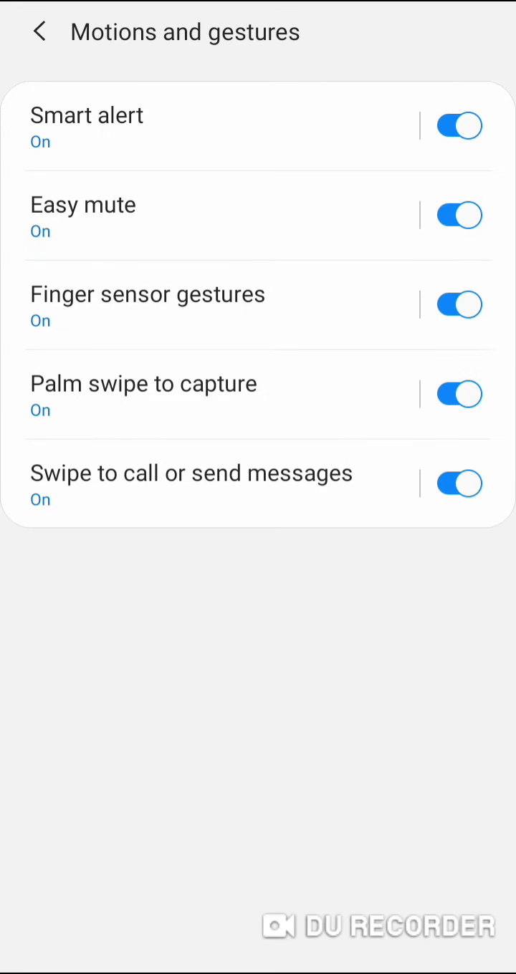
pyautogui.click(214, 127)
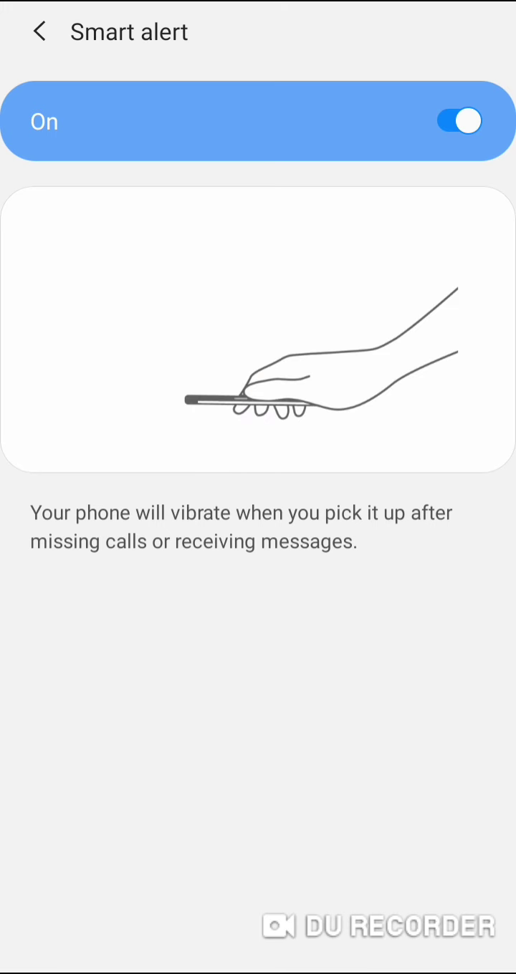
pyautogui.press('Escape')
pyautogui.click(87, 125)
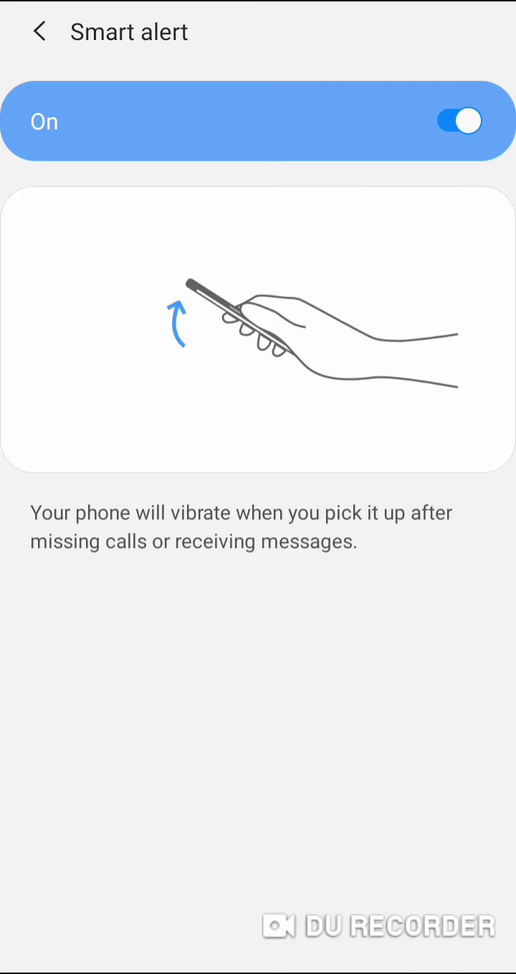
pyautogui.press('Escape')
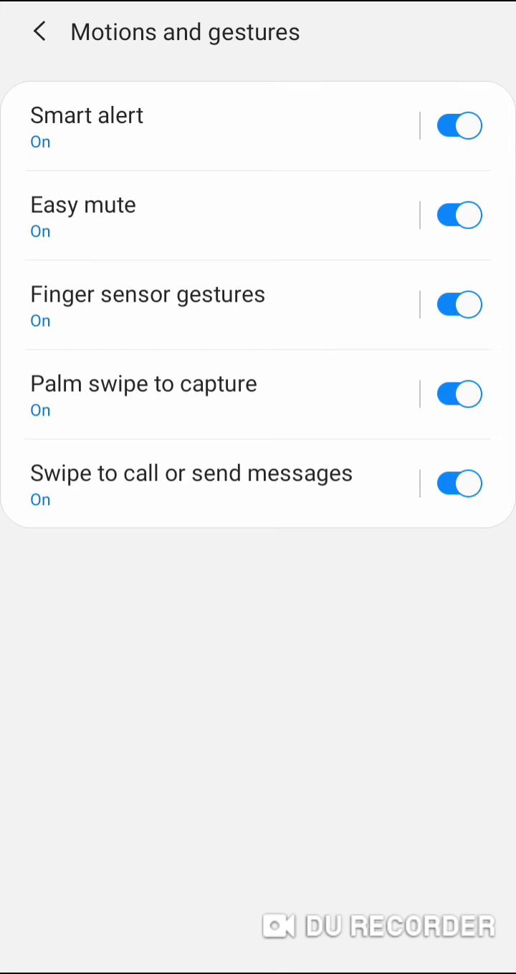
pyautogui.click(143, 394)
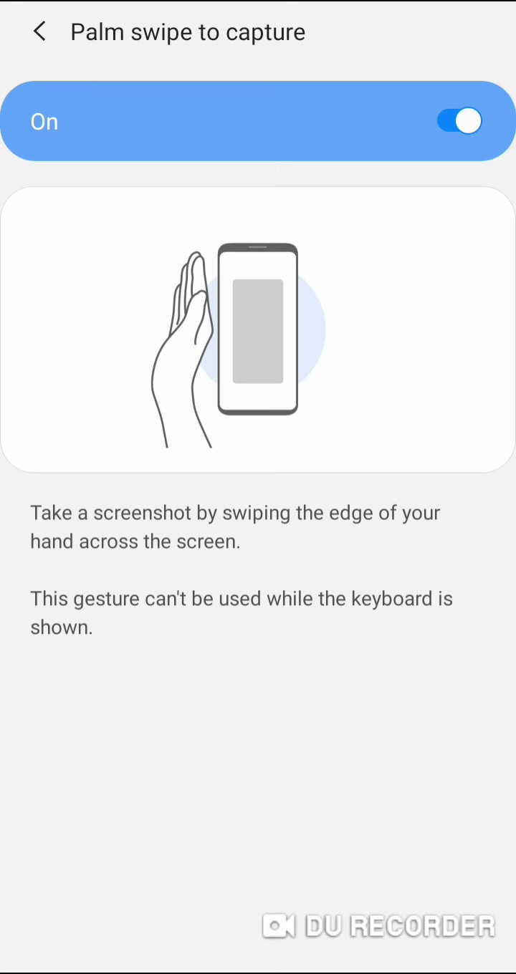
# - Back out to the Advanced features list and go into Screenshots
pyautogui.press('Escape')
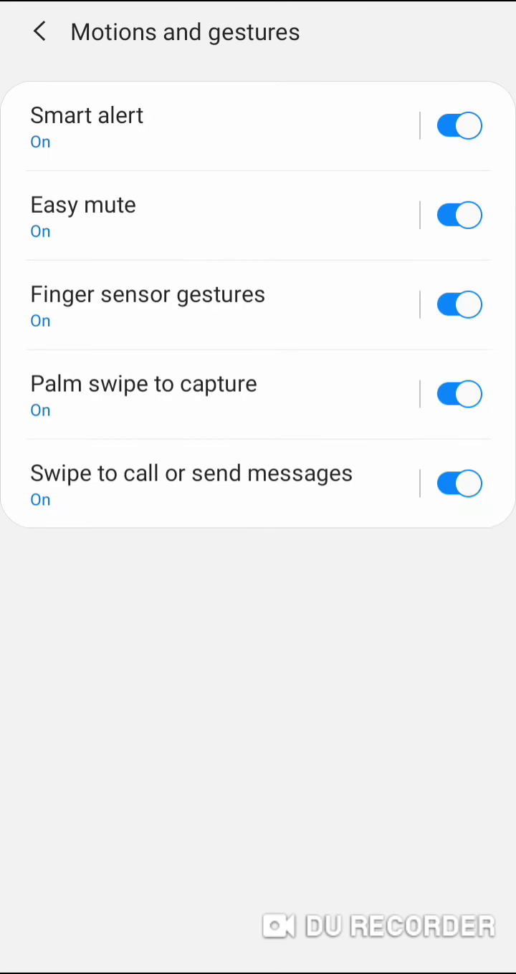
pyautogui.press('Escape')
pyautogui.scroll(5, 257, 501)
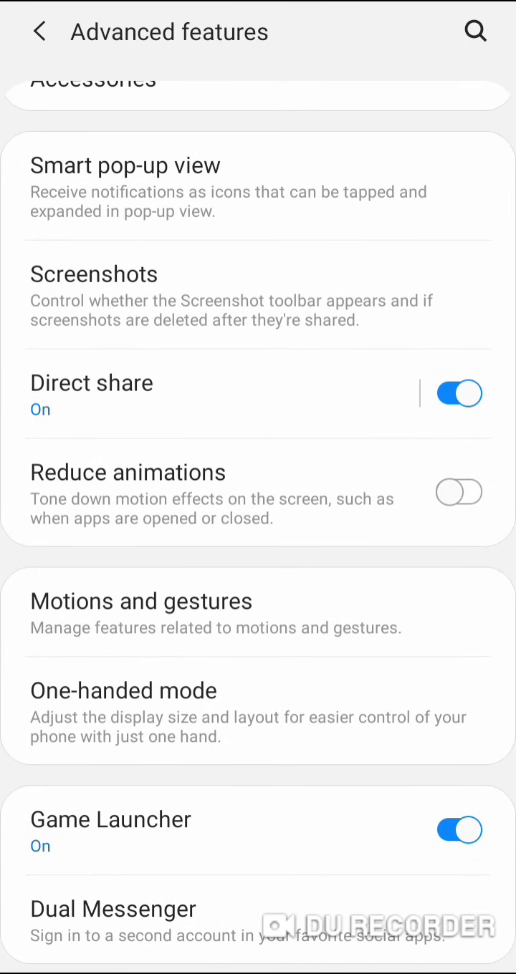
pyautogui.click(94, 286)
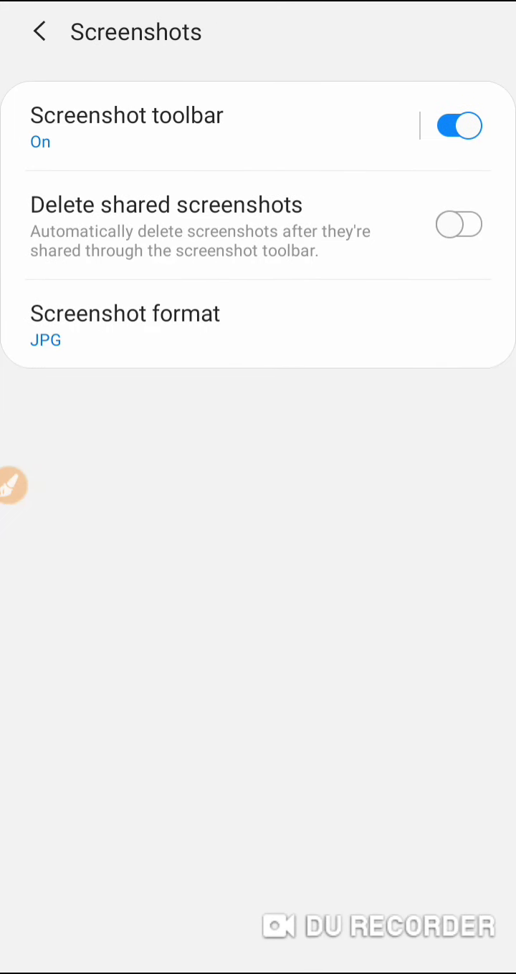
# - Review the Screenshot toolbar details showing it on, then pull down the notification shade
pyautogui.click(128, 126)
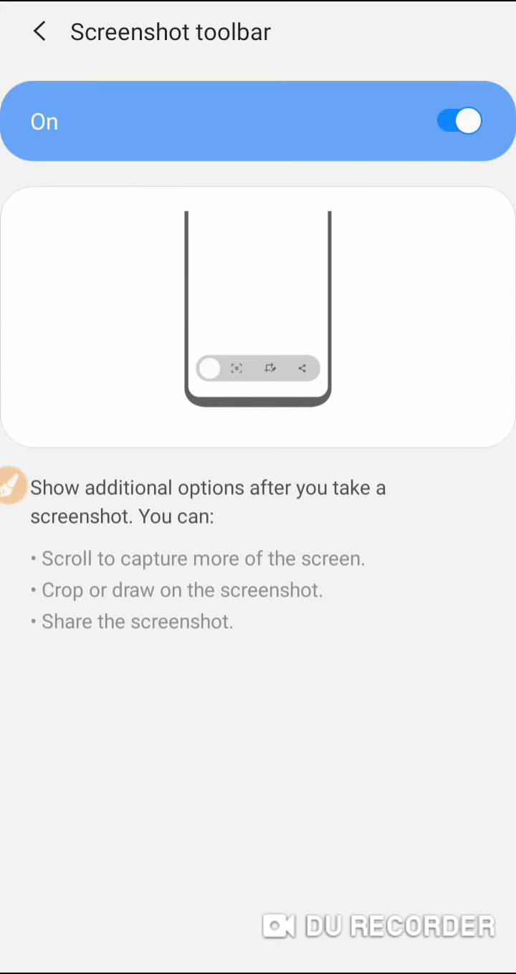
pyautogui.click(11, 487)
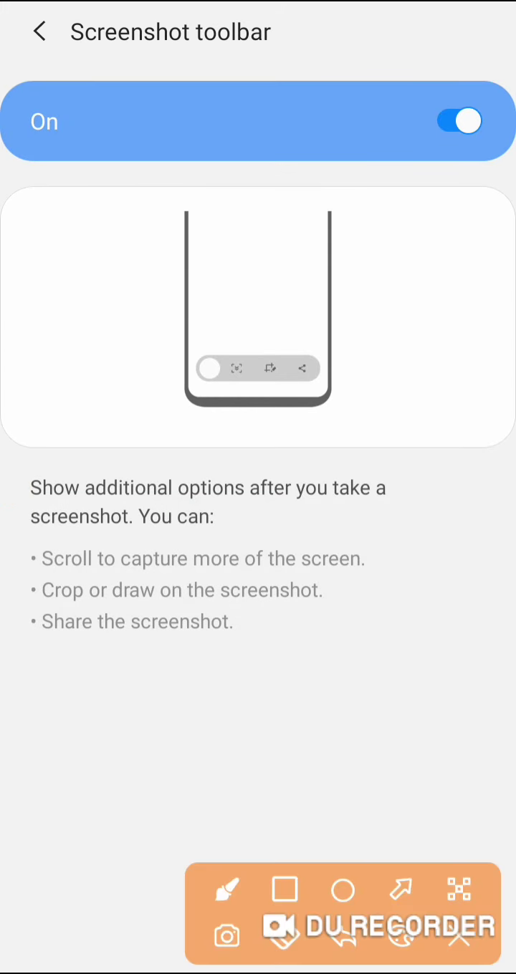
pyautogui.moveTo(163, 317)
pyautogui.mouseDown()
pyautogui.moveTo(151, 422)
pyautogui.moveTo(395, 347)
pyautogui.moveTo(171, 319)
pyautogui.moveTo(153, 336)
pyautogui.mouseUp()
pyautogui.click(457, 938)
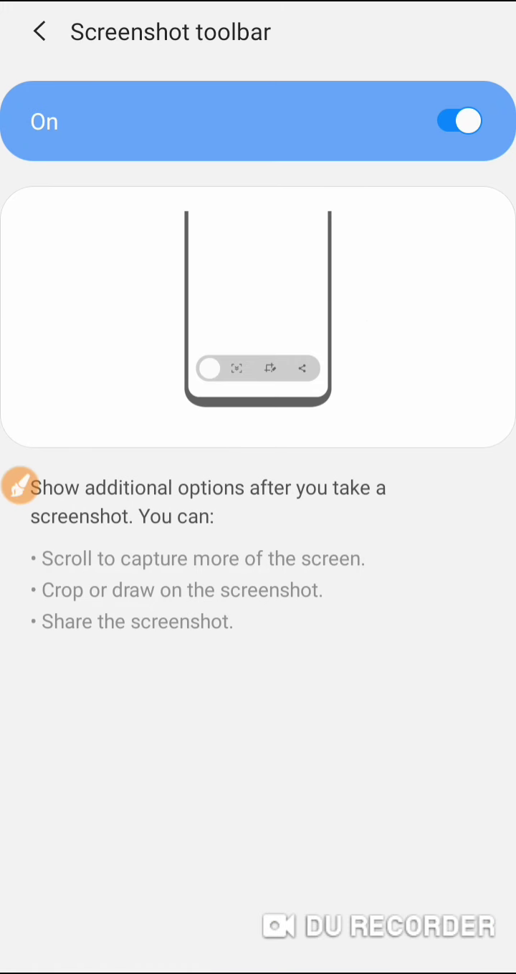
pyautogui.moveTo(20, 487)
pyautogui.mouseDown()
pyautogui.moveTo(44, 451)
pyautogui.moveTo(311, 302)
pyautogui.moveTo(300, 450)
pyautogui.moveTo(209, 309)
pyautogui.moveTo(299, 363)
pyautogui.moveTo(114, 356)
pyautogui.moveTo(286, 323)
pyautogui.moveTo(276, 431)
pyautogui.moveTo(351, 387)
pyautogui.moveTo(57, 412)
pyautogui.moveTo(16, 480)
pyautogui.mouseUp()
pyautogui.click(19, 480)
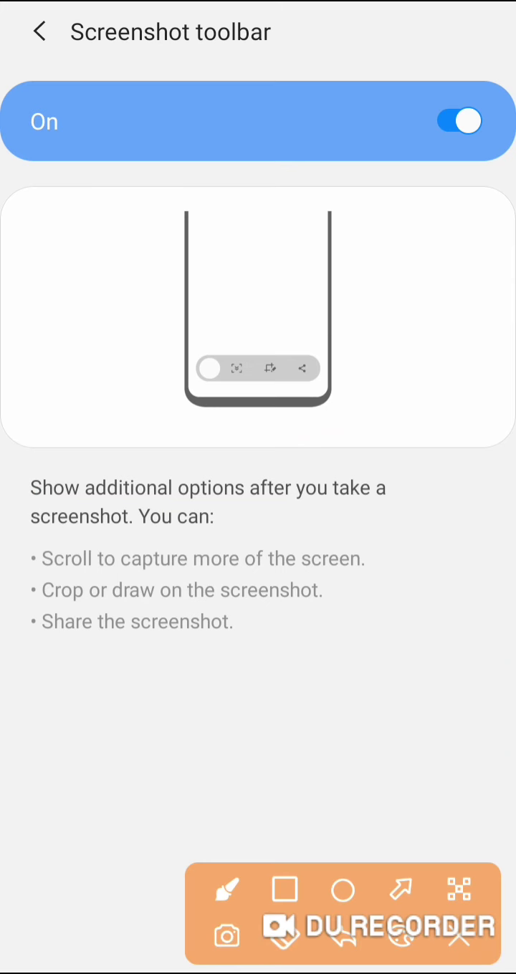
pyautogui.moveTo(313, 318)
pyautogui.mouseDown()
pyautogui.moveTo(285, 369)
pyautogui.moveTo(352, 383)
pyautogui.moveTo(312, 315)
pyautogui.mouseUp()
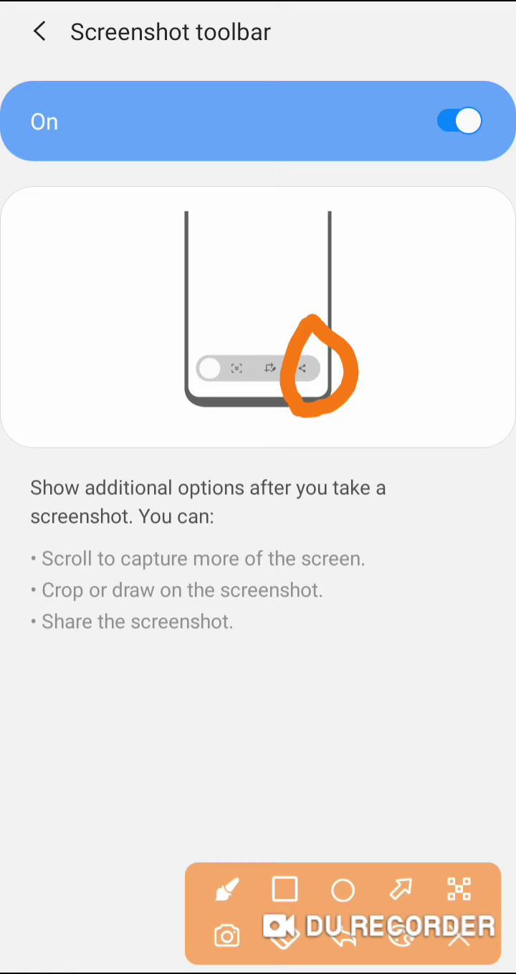
pyautogui.click(459, 936)
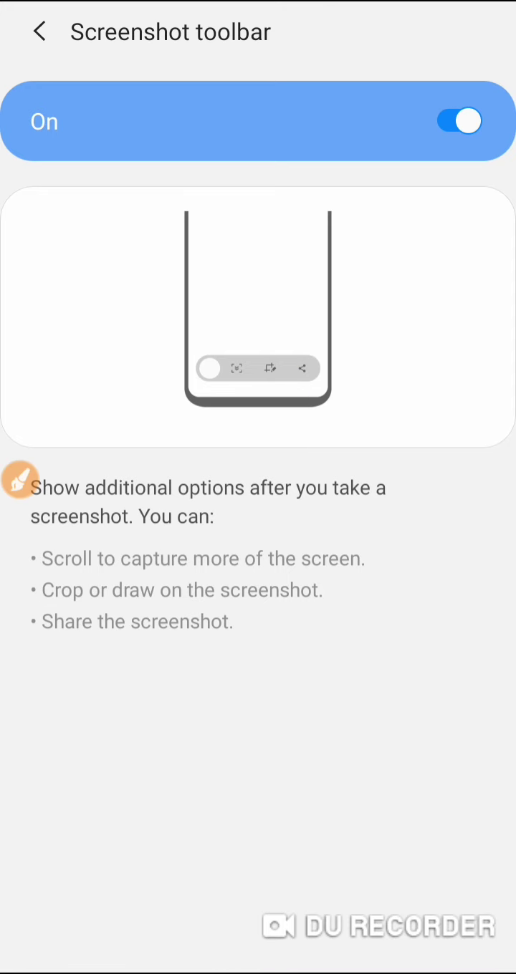
pyautogui.click(39, 32)
pyautogui.moveTo(258, 4); pyautogui.dragTo(257, 502)
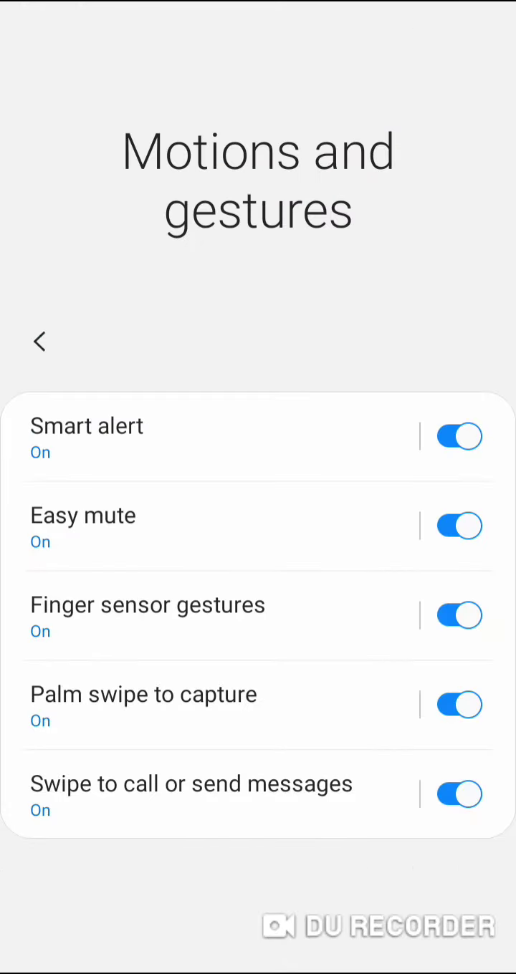
# - View Swipe to call or send messages (on), then go Home and bring up the apps screen
pyautogui.moveTo(258, 644)
pyautogui.mouseDown()
pyautogui.moveTo(257, 358)
pyautogui.moveTo(258, 644)
pyautogui.mouseUp()
pyautogui.moveTo(257, 3); pyautogui.dragTo(258, 344)
pyautogui.click(192, 794)
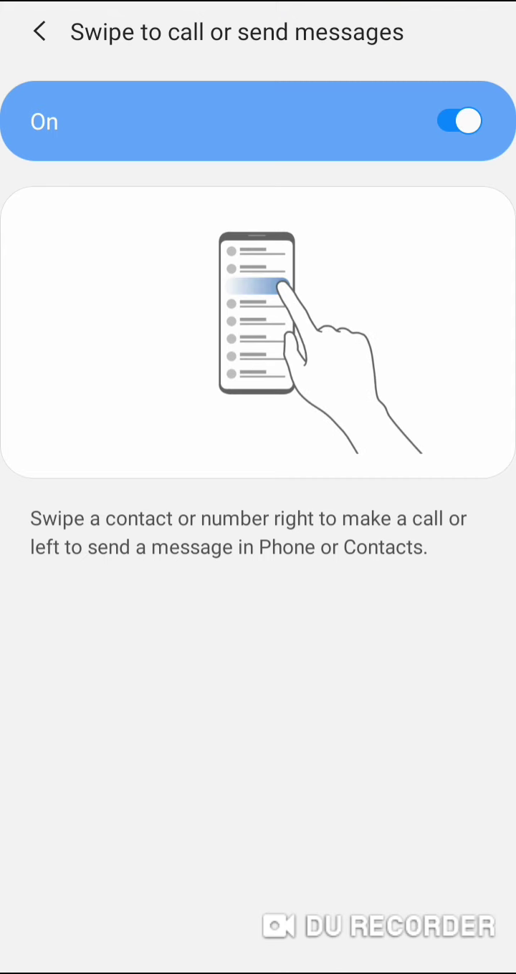
pyautogui.press('Home')
pyautogui.moveTo(257, 716); pyautogui.dragTo(258, 286)
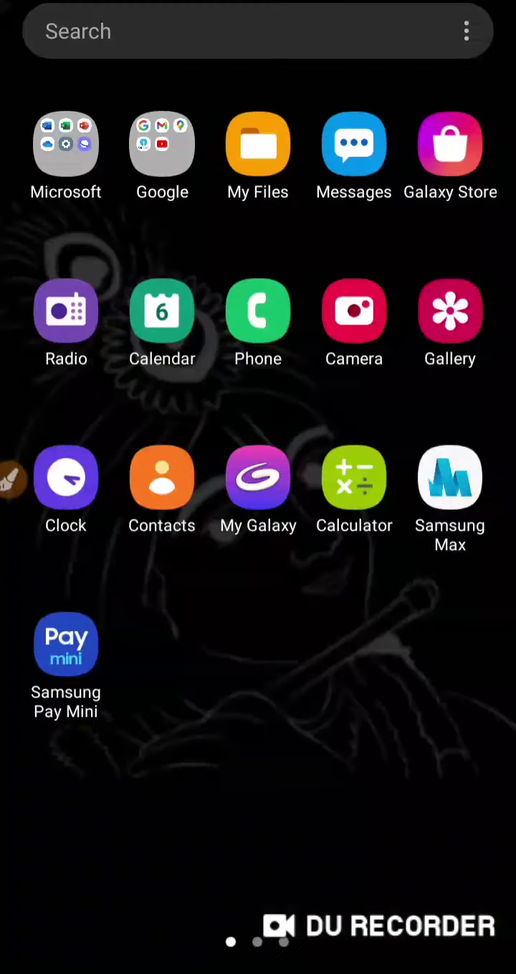
# - Launch Settings and go to Advanced features > Panic mode
pyautogui.click(65, 142)
pyautogui.click(92, 496)
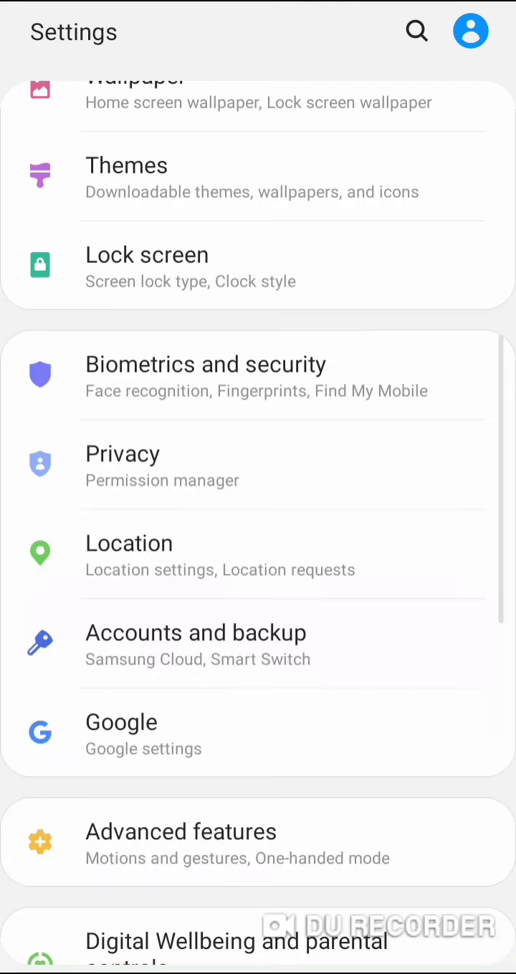
pyautogui.scroll(-3, 259, 501)
pyautogui.click(179, 638)
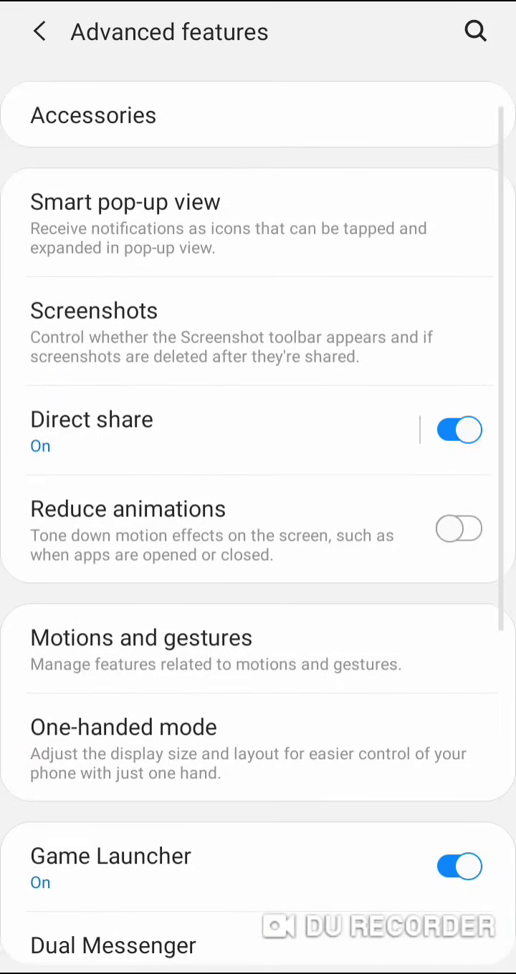
pyautogui.scroll(-3, 258, 502)
pyautogui.scroll(-3, 258, 501)
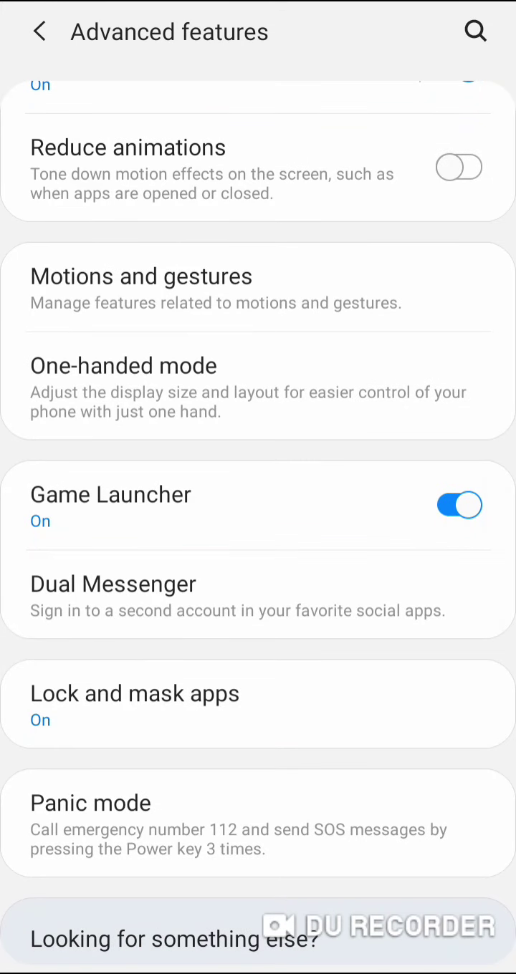
pyautogui.click(236, 823)
# - Confirm Send SOS messages is off, then return to the Advanced features list
pyautogui.click(137, 526)
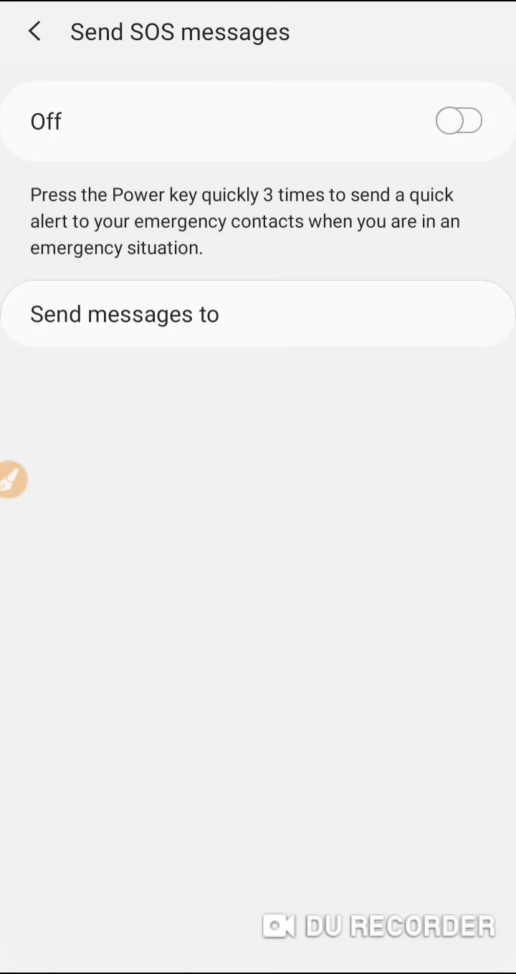
pyautogui.click(33, 31)
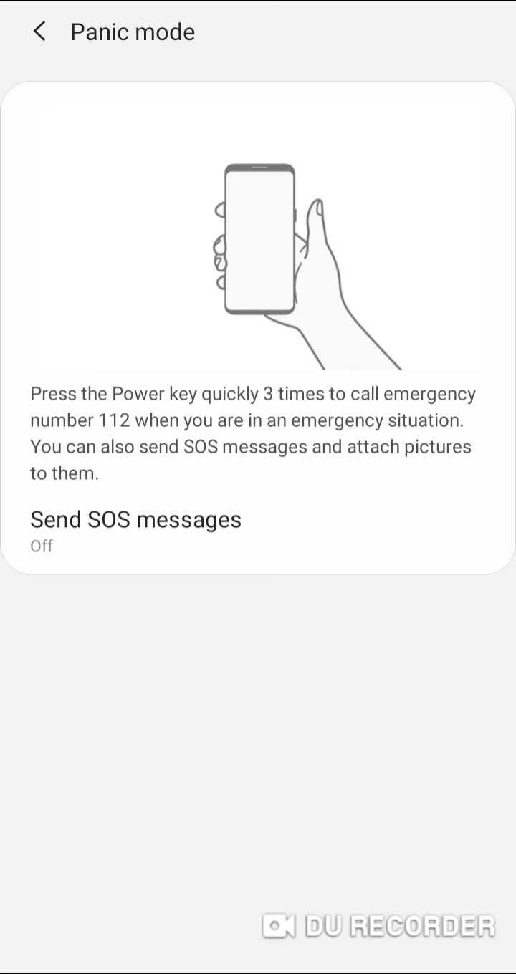
pyautogui.scroll(5, 258, 429)
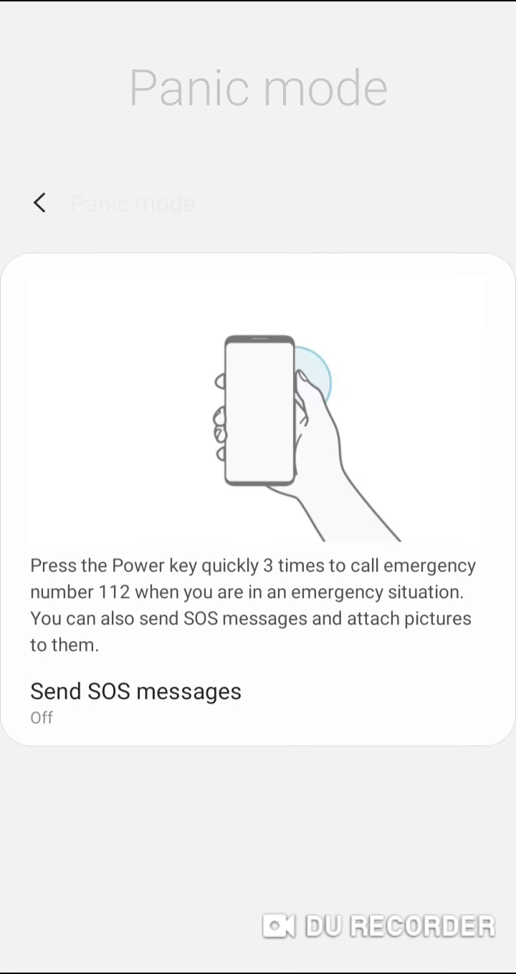
pyautogui.scroll(-2, 257, 502)
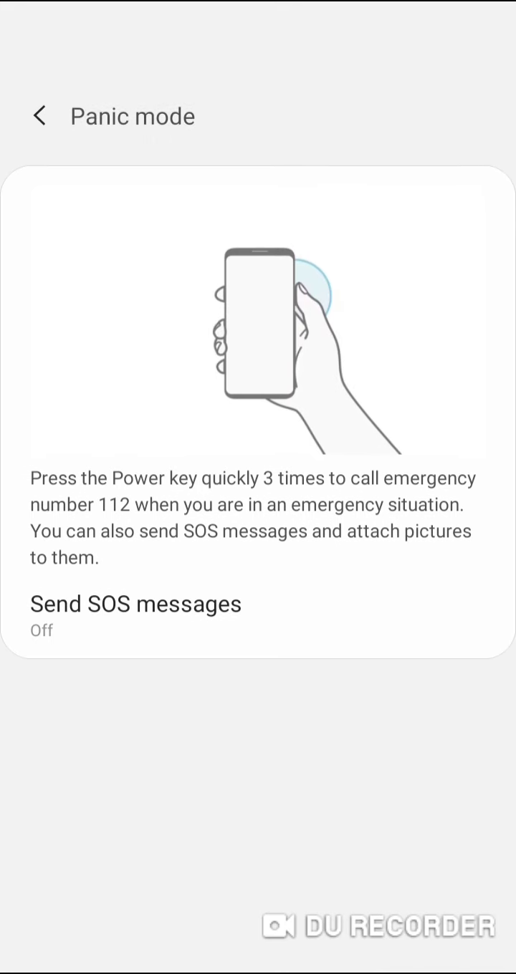
pyautogui.scroll(-2, 258, 429)
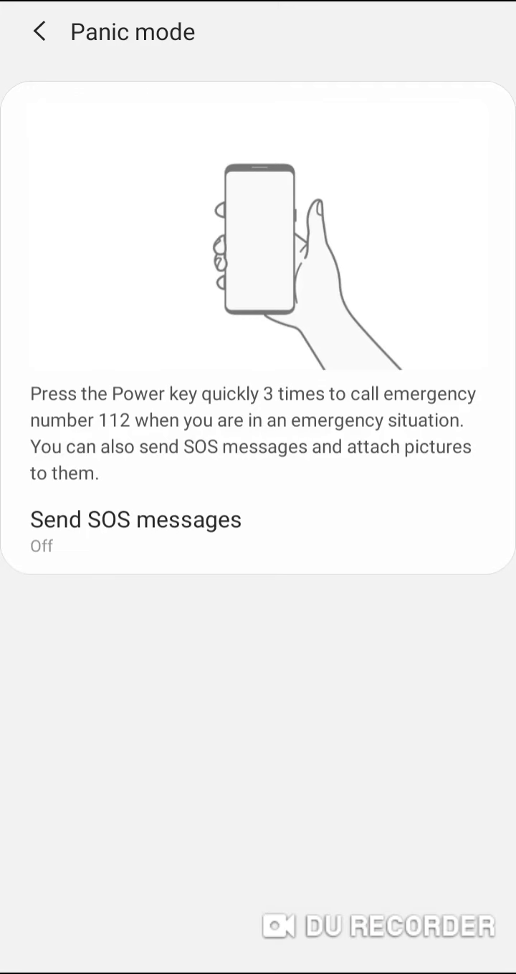
pyautogui.click(40, 31)
pyautogui.scroll(2, 259, 501)
pyautogui.click(144, 423)
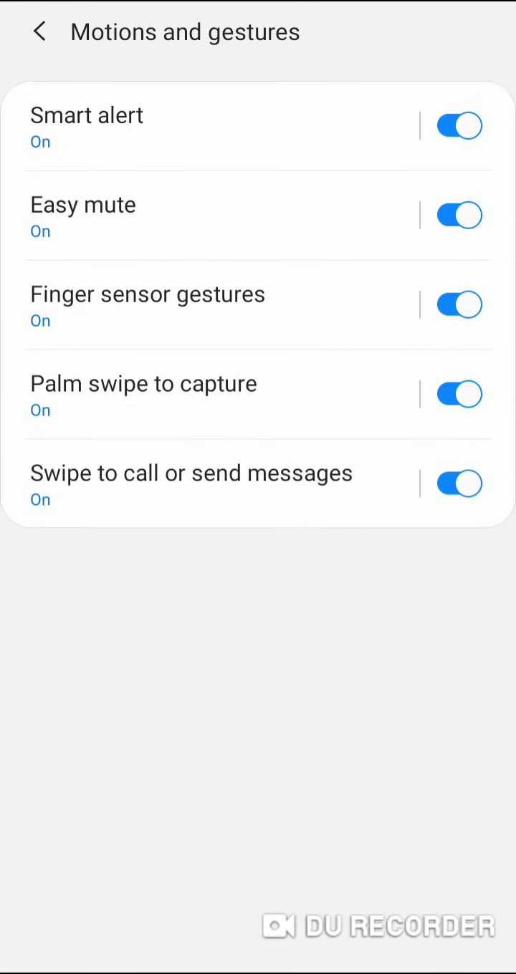
pyautogui.click(143, 304)
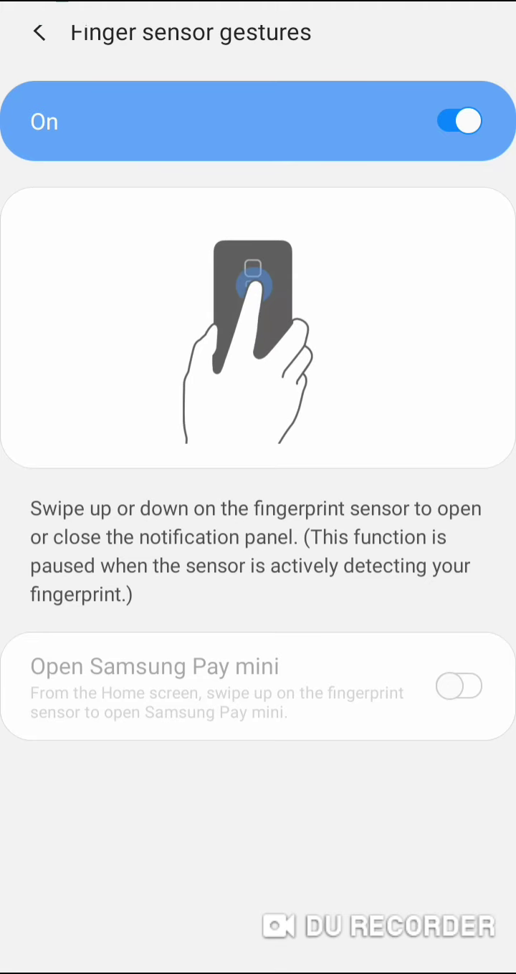
pyautogui.moveTo(257, 3); pyautogui.dragTo(258, 501)
pyautogui.press('Escape')
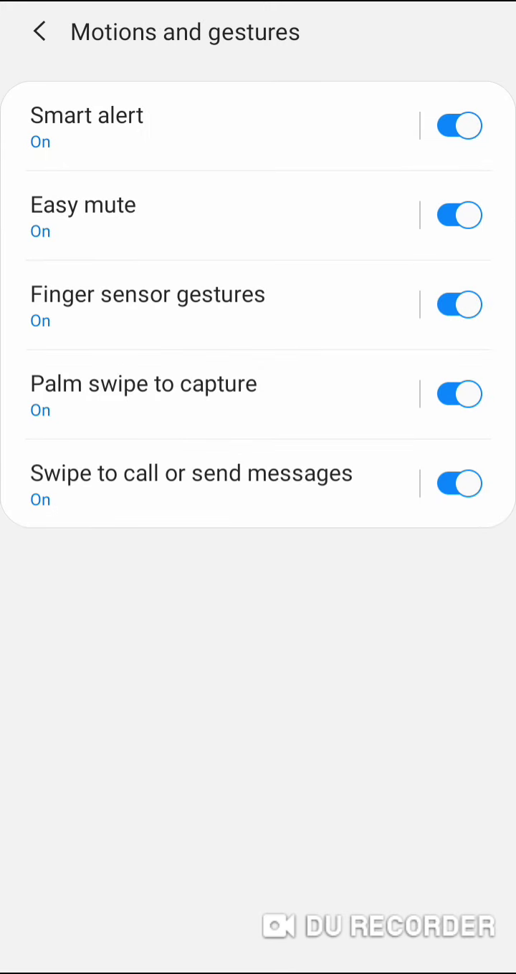
pyautogui.click(82, 214)
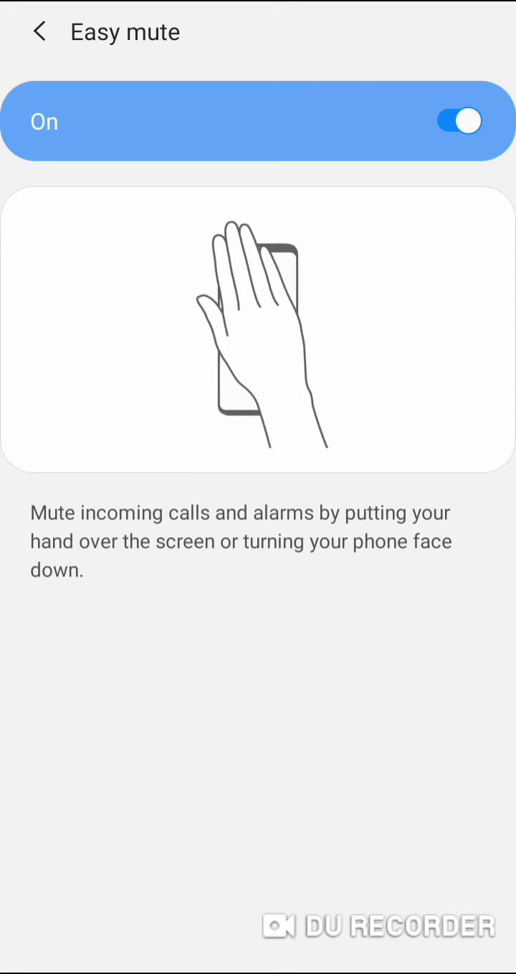
pyautogui.click(40, 32)
pyautogui.moveTo(258, 4); pyautogui.dragTo(258, 501)
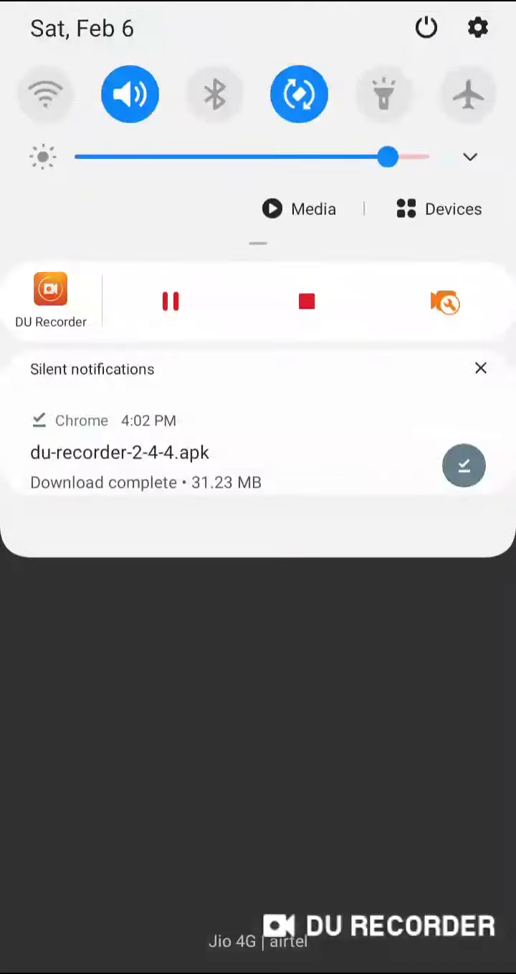
pyautogui.moveTo(258, 644); pyautogui.dragTo(259, 143)
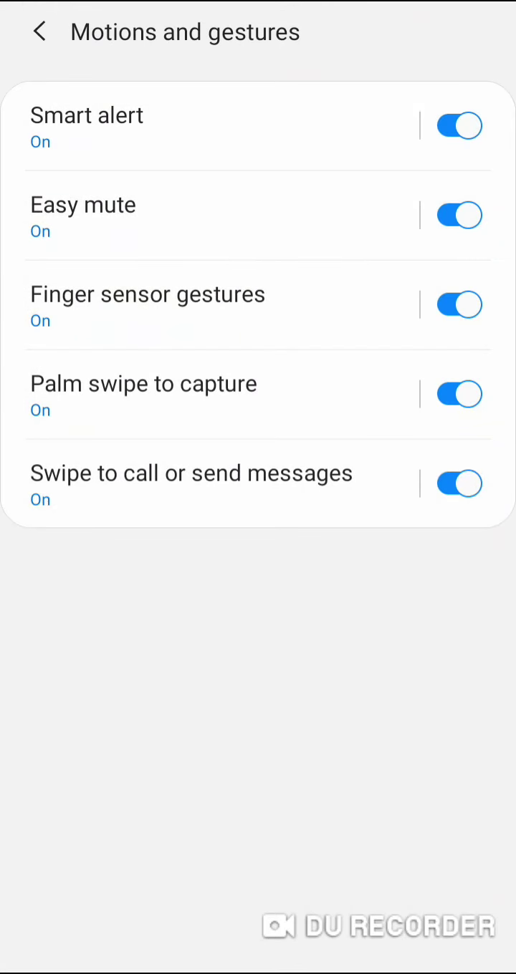